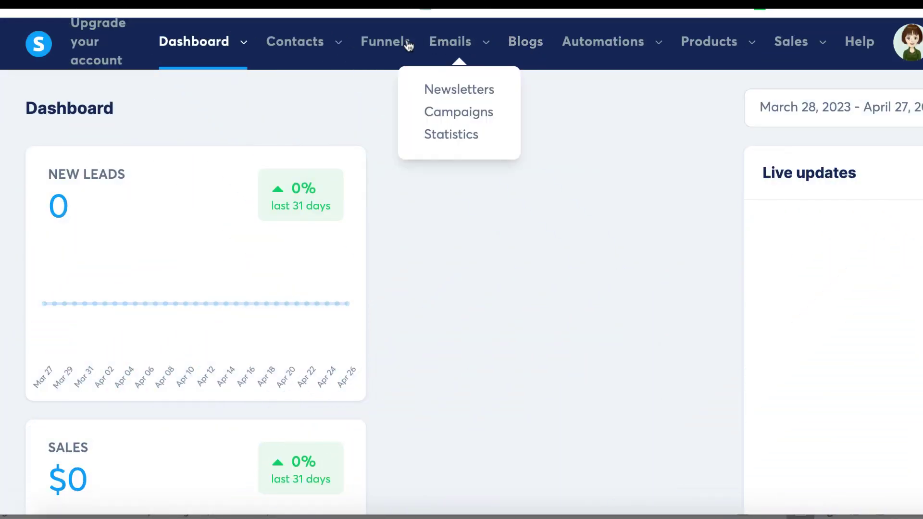
- Show the funnel list filtered to Inactive status
{"action": "left_click", "coordinate": [385, 42]}
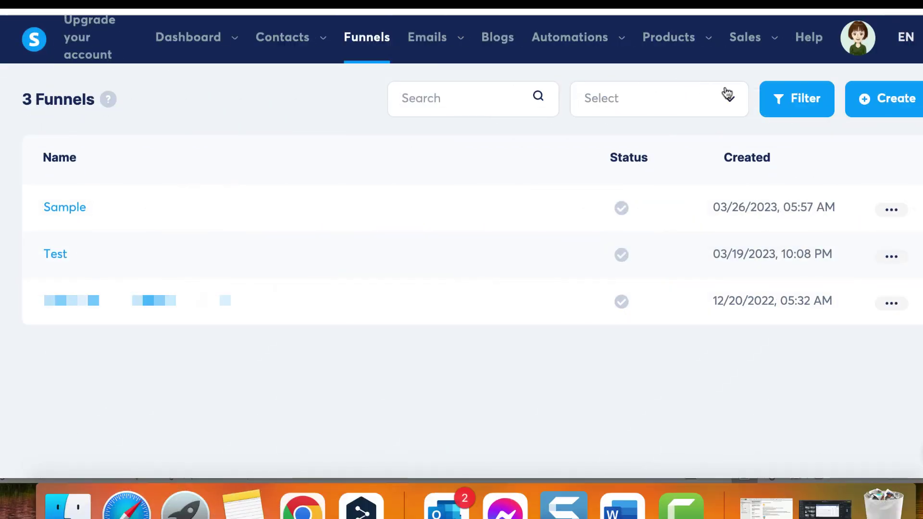
{"action": "left_click", "coordinate": [729, 99]}
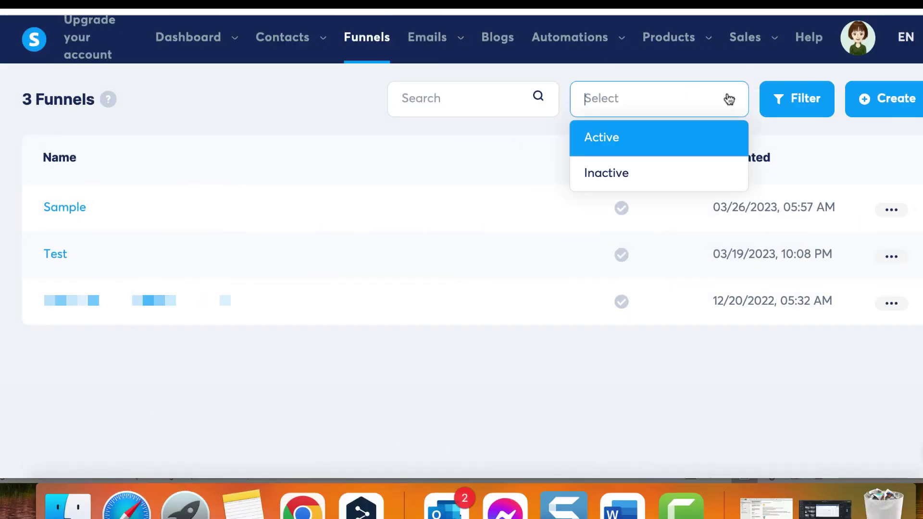
{"action": "left_click", "coordinate": [609, 173]}
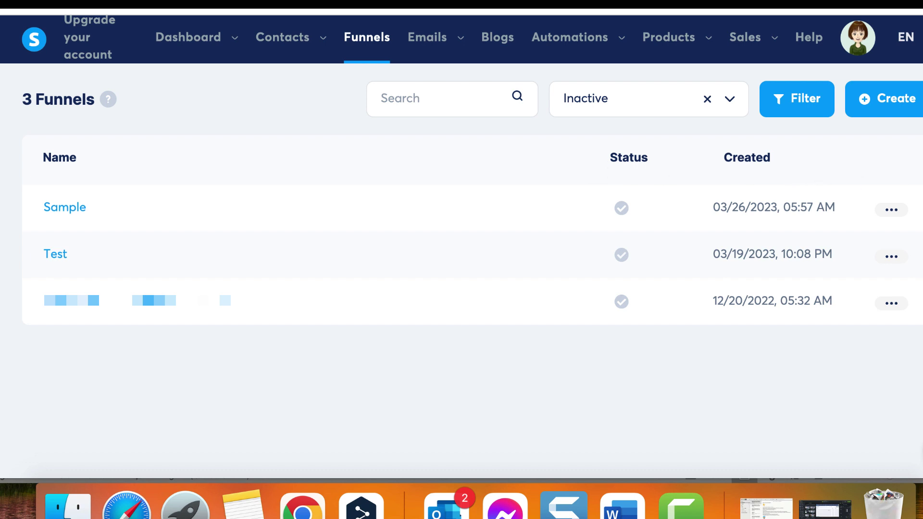
- Activate the Sample funnel from its row actions and confirm
{"action": "left_click", "coordinate": [898, 210]}
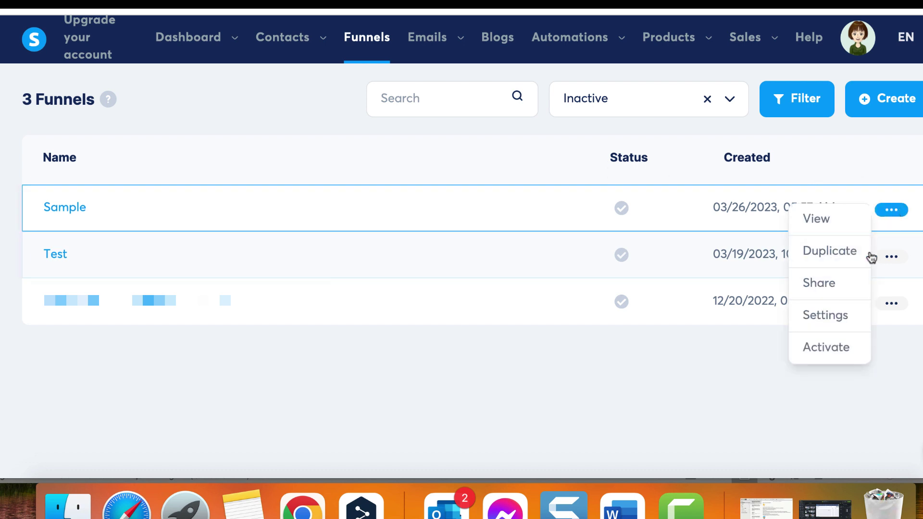
{"action": "left_click", "coordinate": [827, 347]}
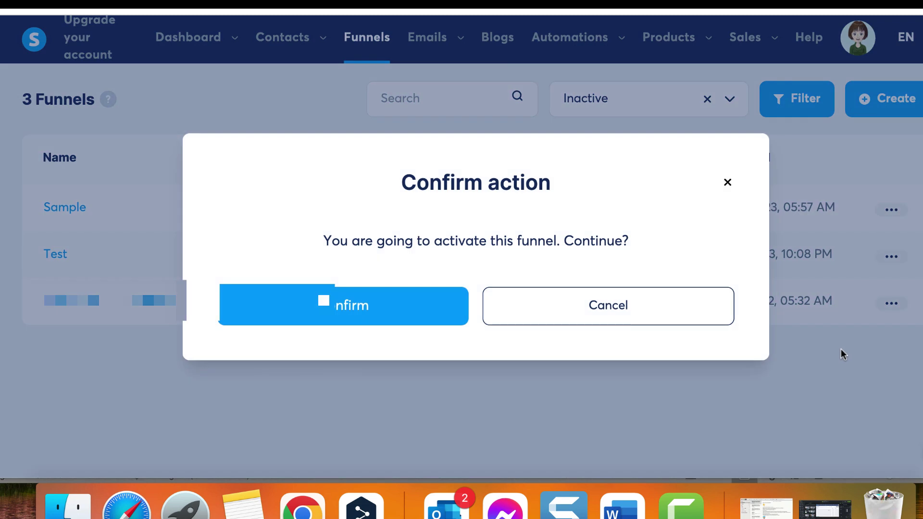
{"action": "left_click", "coordinate": [327, 324]}
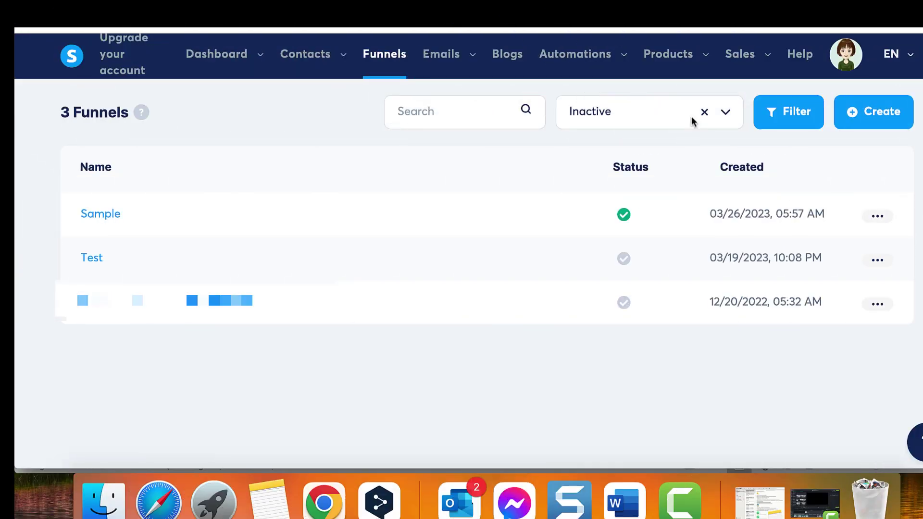
- Deactivate the Sample funnel from its row actions and confirm
{"action": "left_click", "coordinate": [878, 215]}
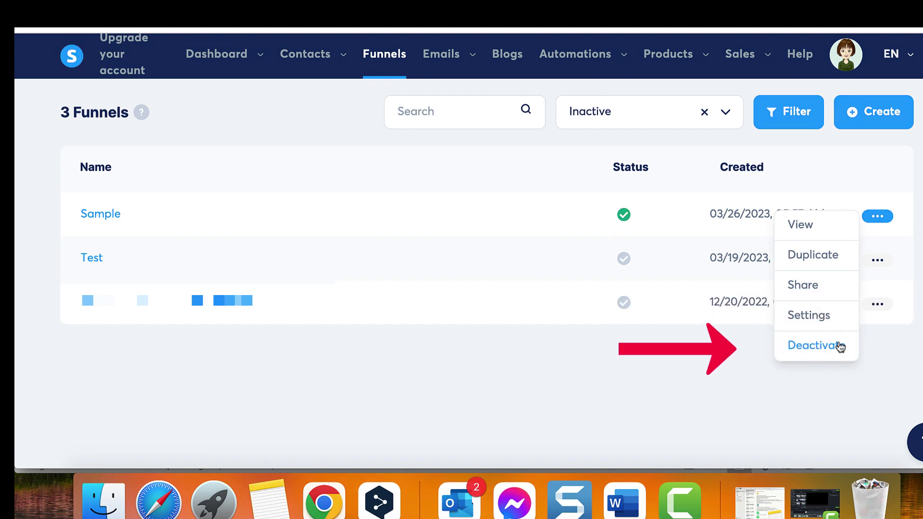
{"action": "left_click", "coordinate": [841, 347]}
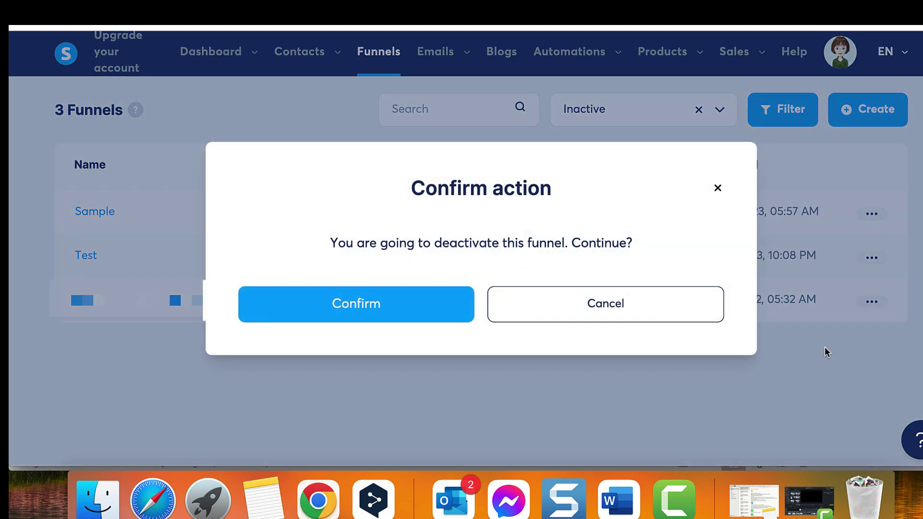
{"action": "left_click", "coordinate": [348, 305]}
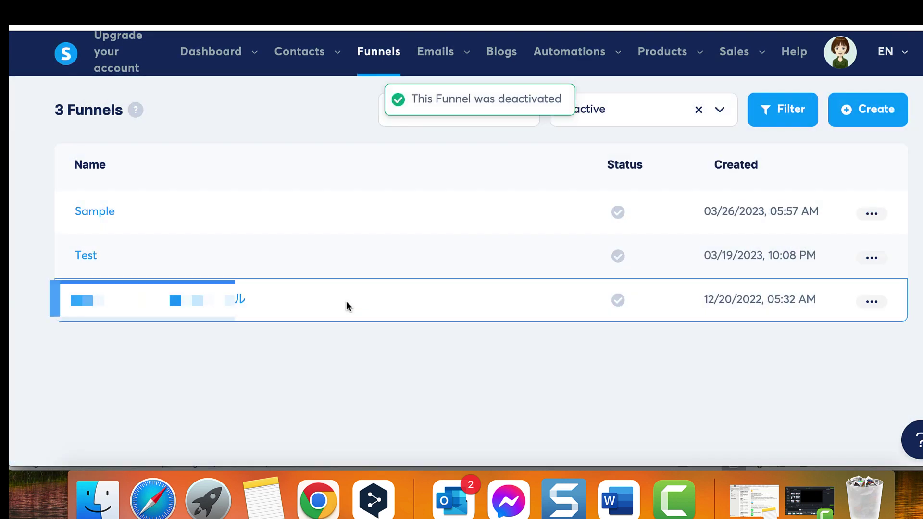